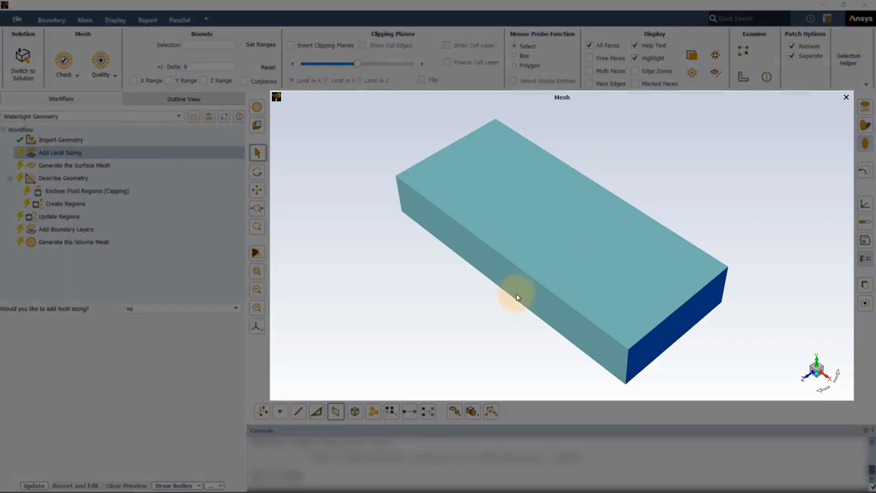
- Hide the outer enclosure walls to expose the circuit board with its heat sinks and capacitors
click(584, 257)
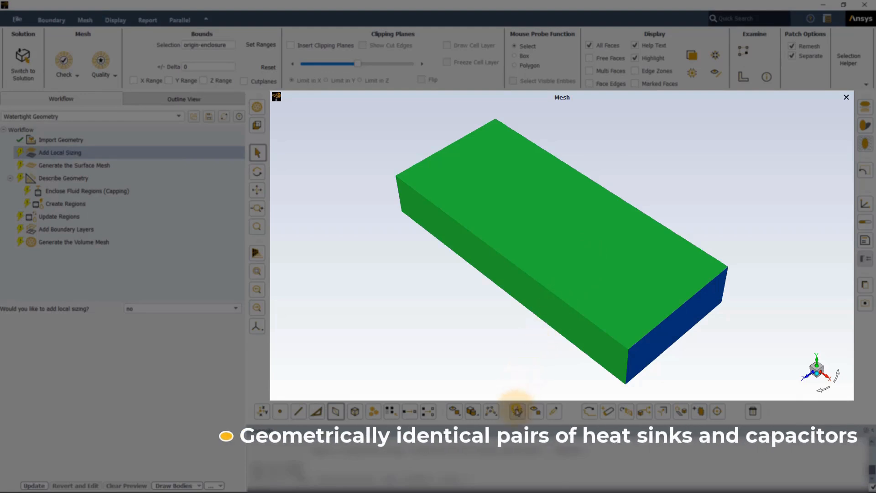
click(518, 411)
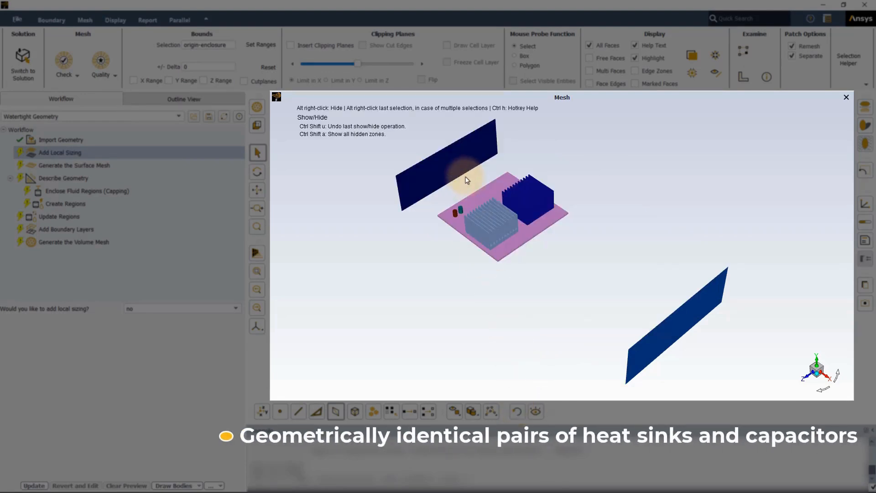
middle_drag(465, 177, 464, 328)
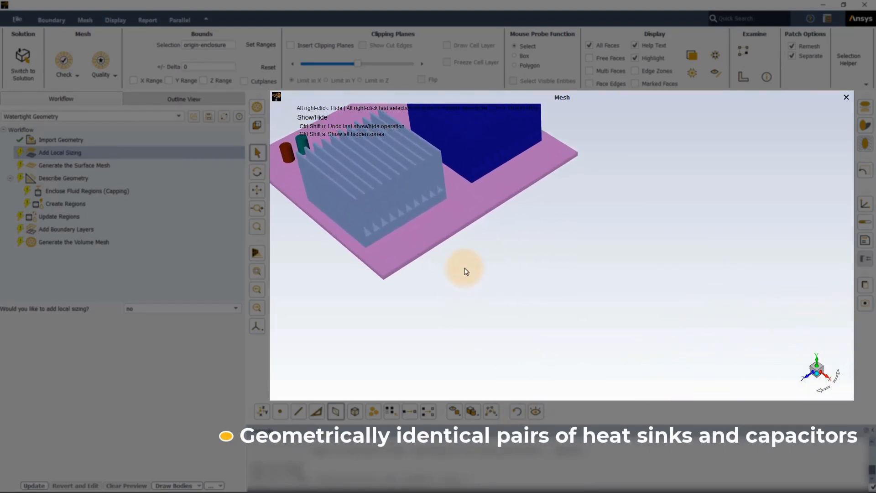
ctrl+middle_drag(464, 268, 578, 370)
shift+middle_drag(457, 168, 457, 243)
ctrl+middle_drag(630, 270, 688, 246)
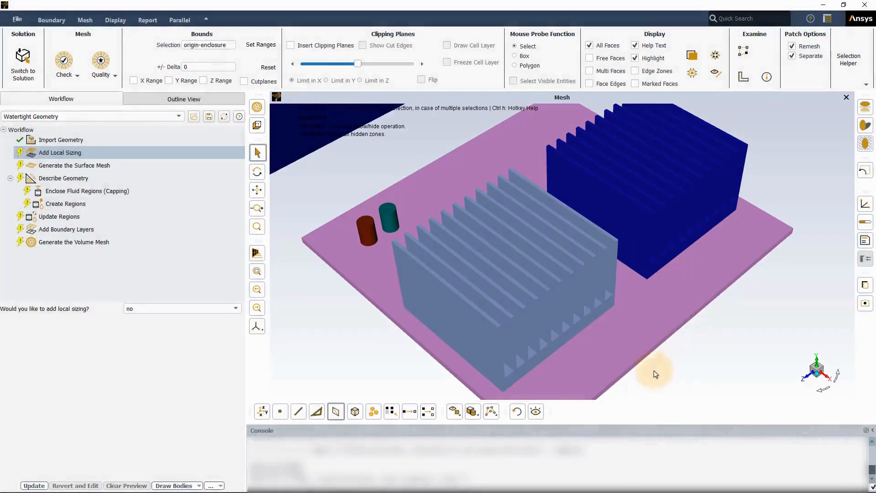
- Enable local sizing and start a Curvature size control on the walls_capacitor-2 label
click(232, 309)
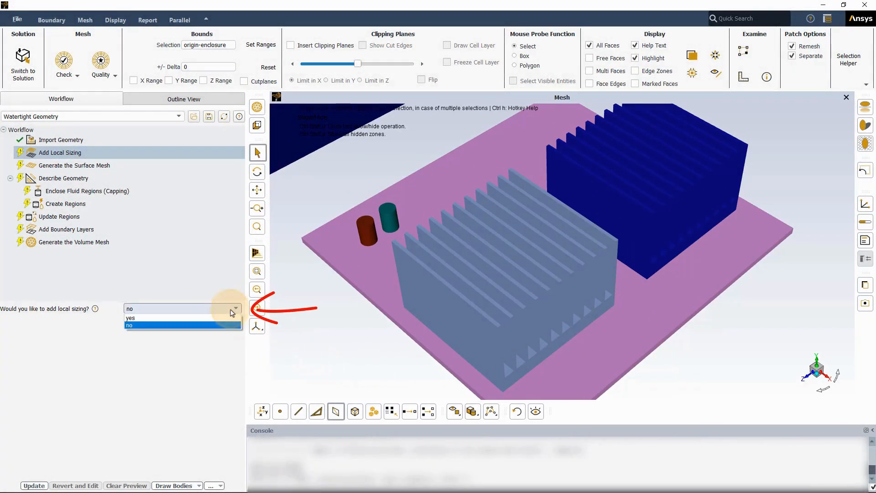
click(230, 318)
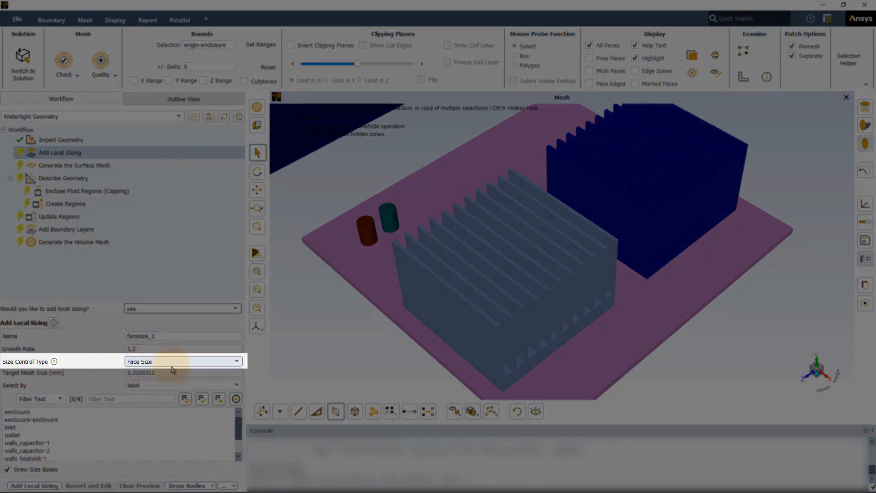
click(176, 365)
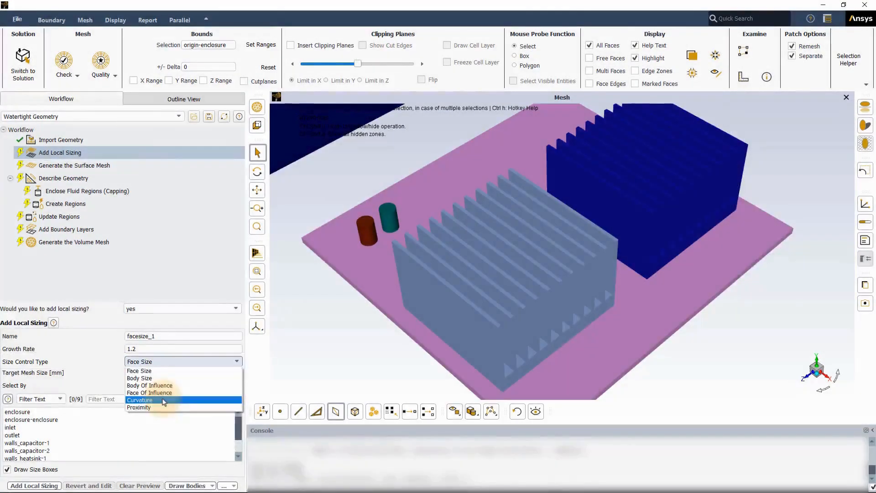
click(163, 399)
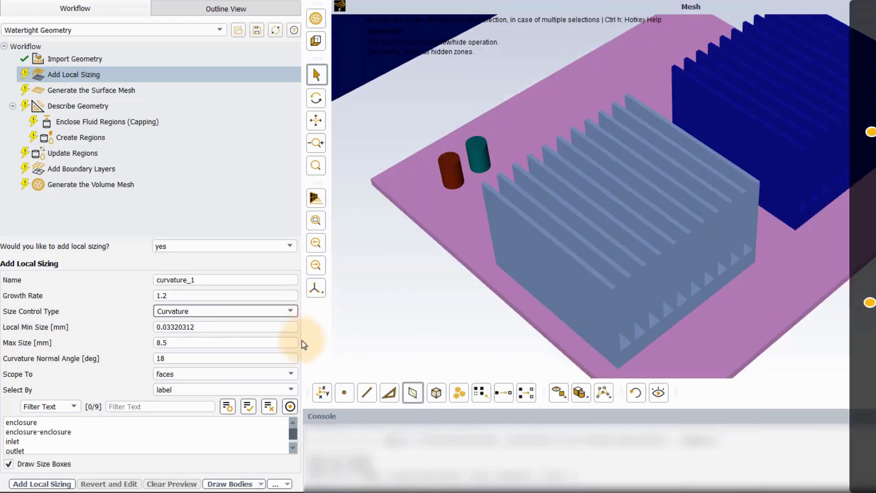
scroll(101, 444, down, 3)
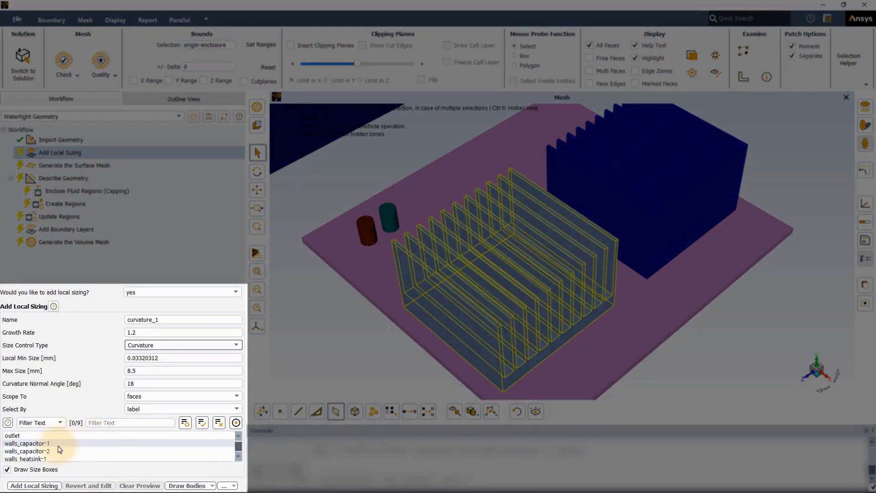
click(54, 450)
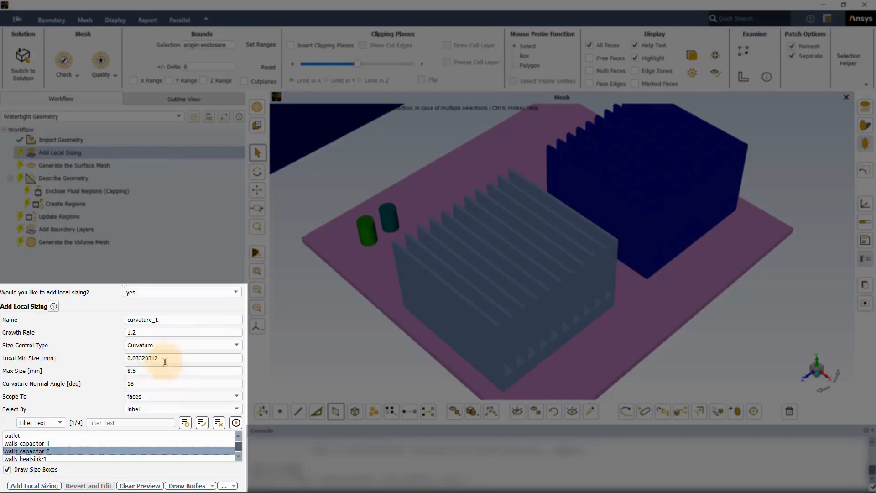
- Set the curvature sizing's local min size to 0.3 mm, max size to 1 mm and curvature normal angle to 10 degrees
drag(164, 358, 129, 370)
text(0.3)
text(1)
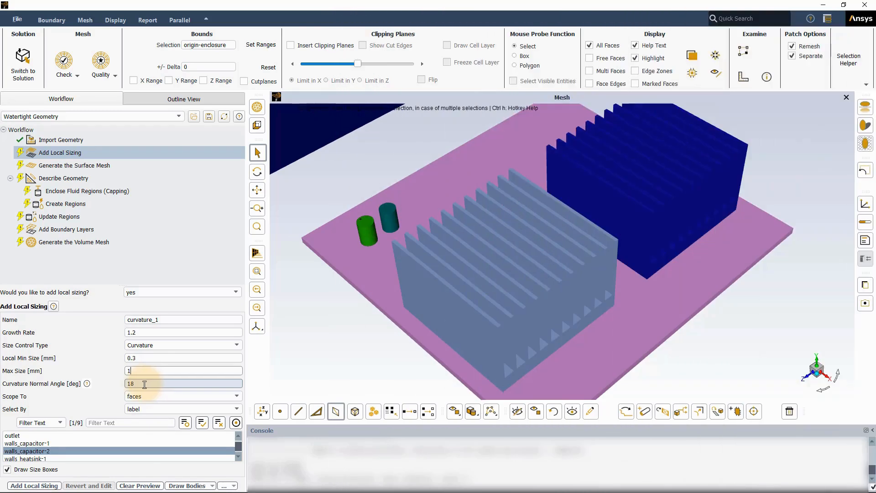
drag(147, 383, 123, 385)
text(10)
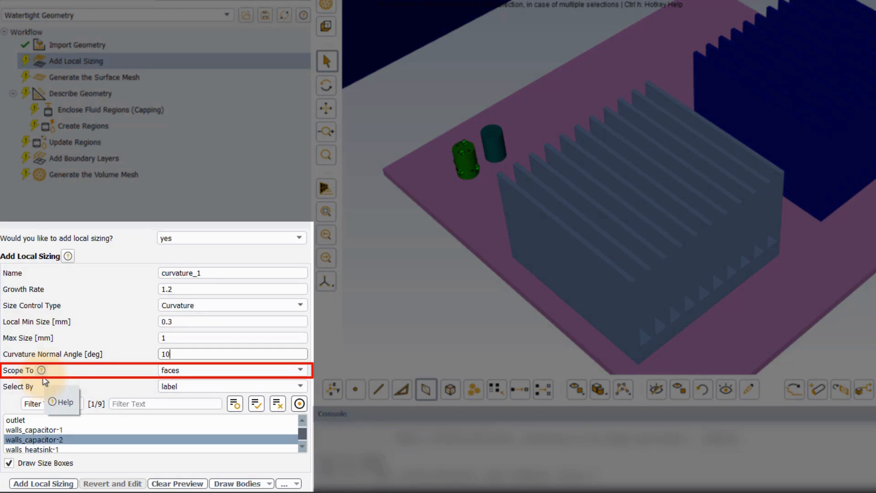
- Scope the curvature sizing to faces and add it to the workflow
click(205, 371)
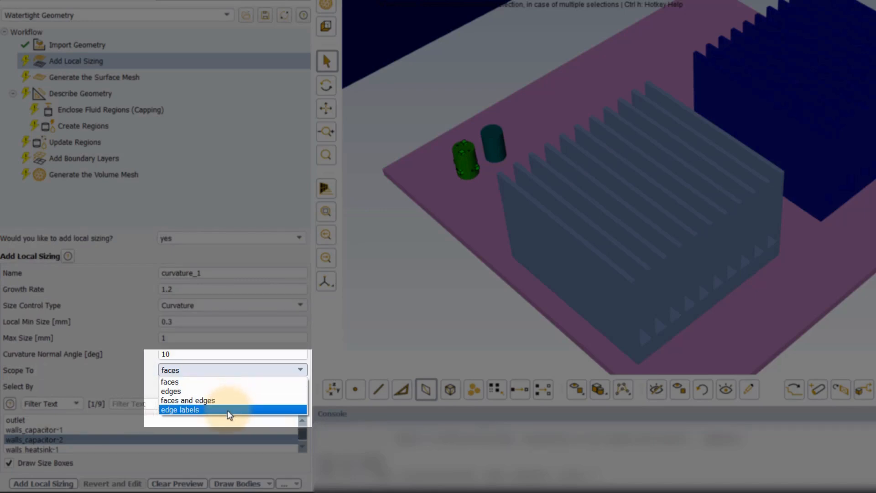
click(212, 384)
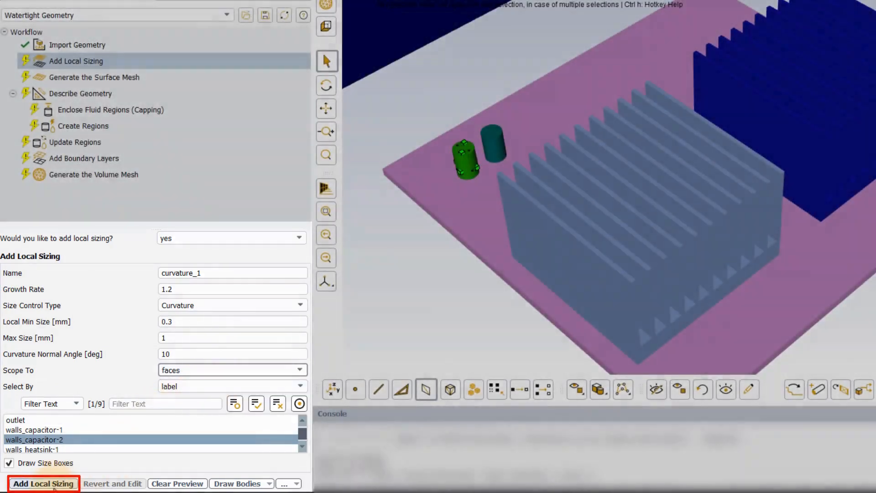
click(54, 487)
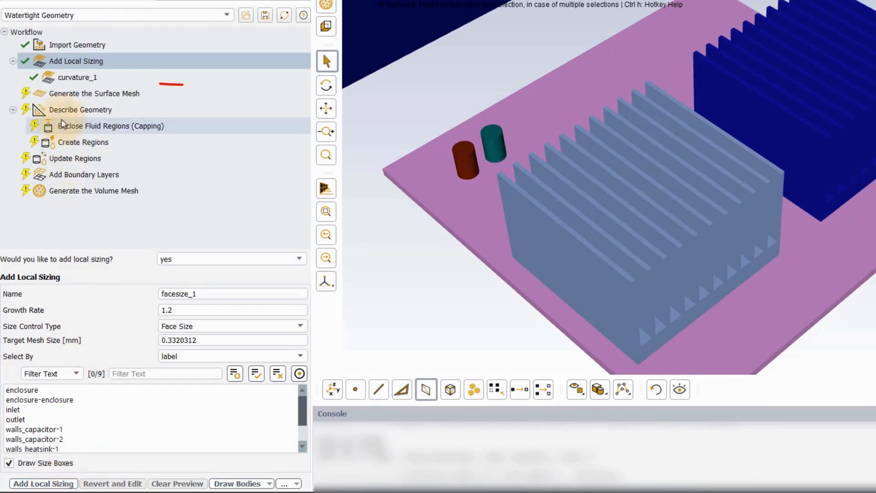
mouse_move(86, 82)
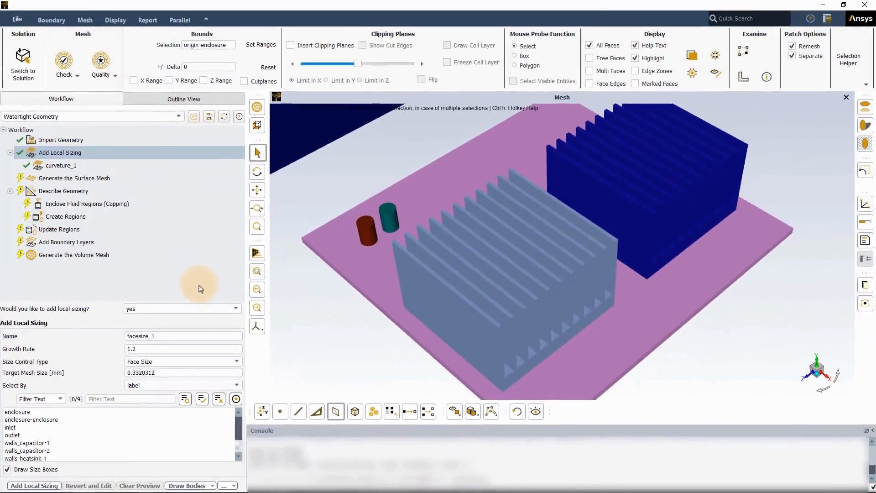
- Start a second Curvature size control and assign it to the walls_capacitor-1 label
click(174, 361)
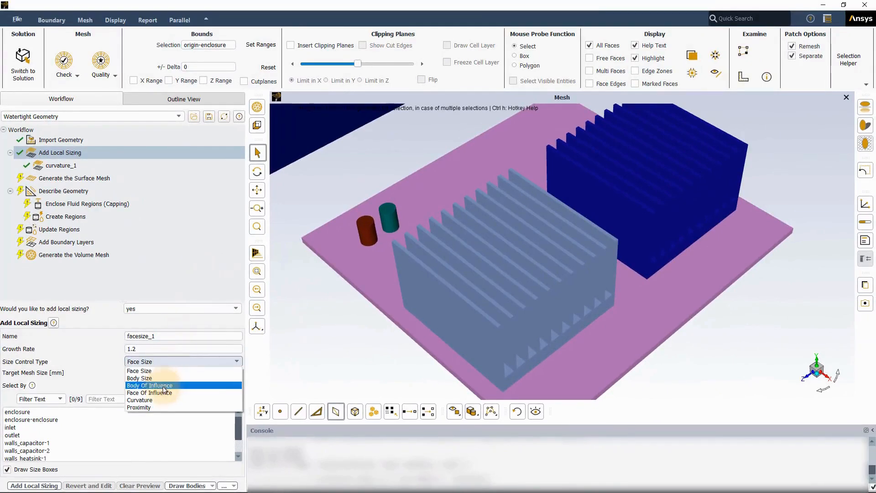
click(158, 400)
scroll(71, 440, down, 1)
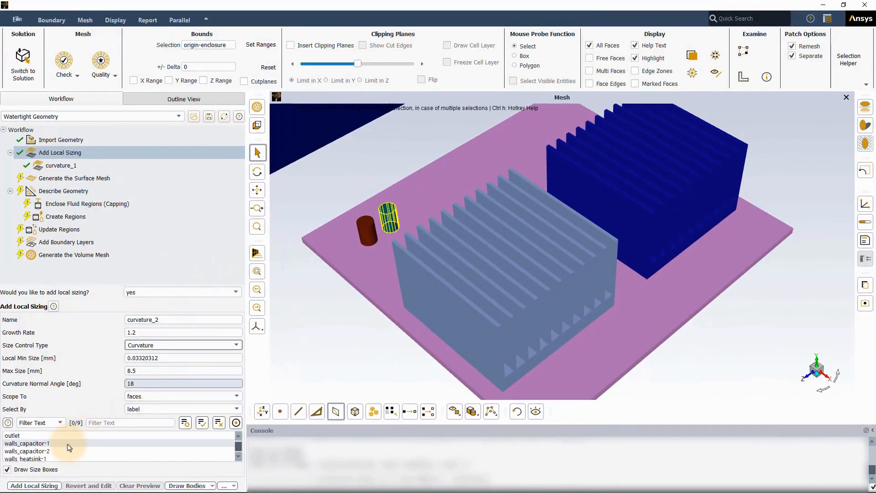
click(48, 444)
- Set local min size 0.3 mm, max size 1 mm and curvature normal angle 20 degrees, and add the walls_capacitor-1 sizing
double_click(119, 358)
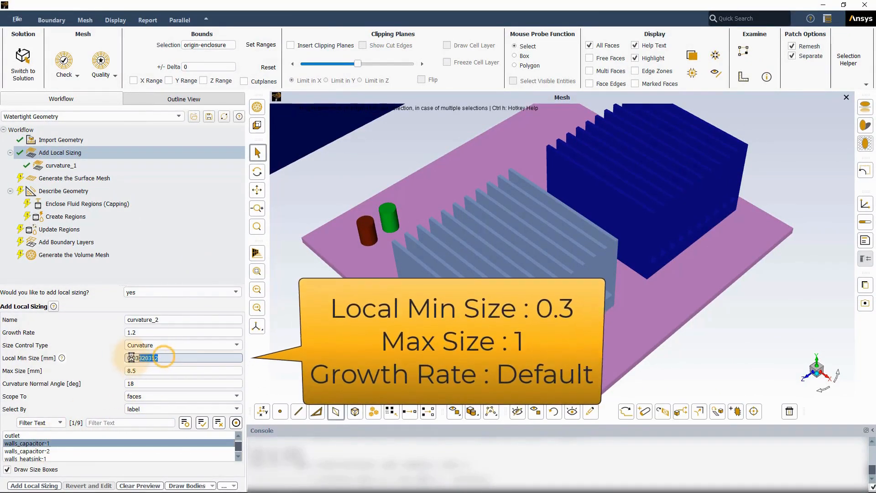
text(0.3)
double_click(119, 370)
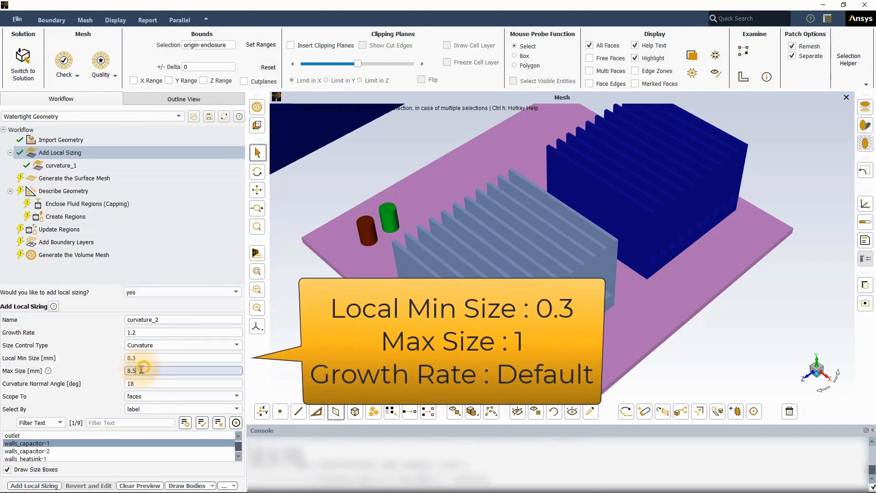
text(1)
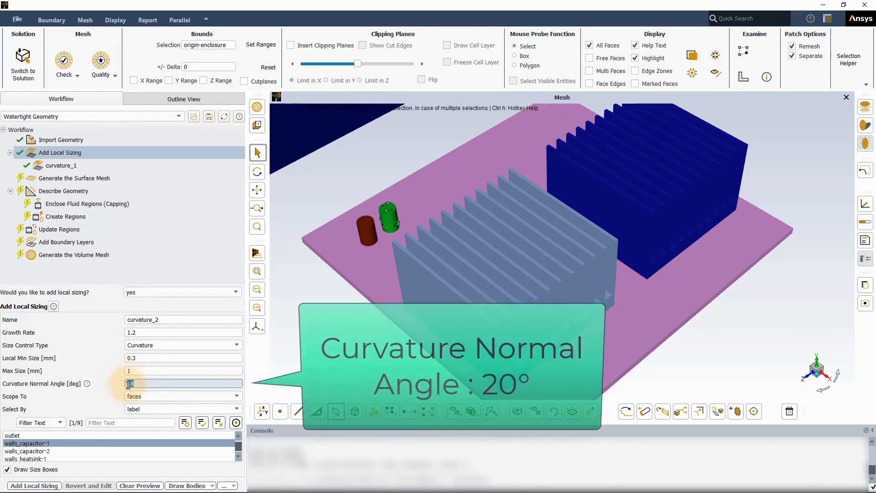
text(20)
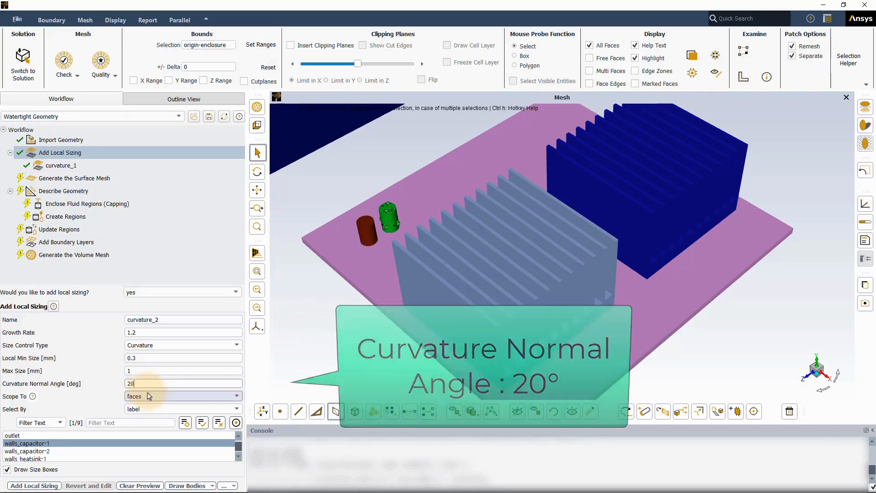
click(47, 485)
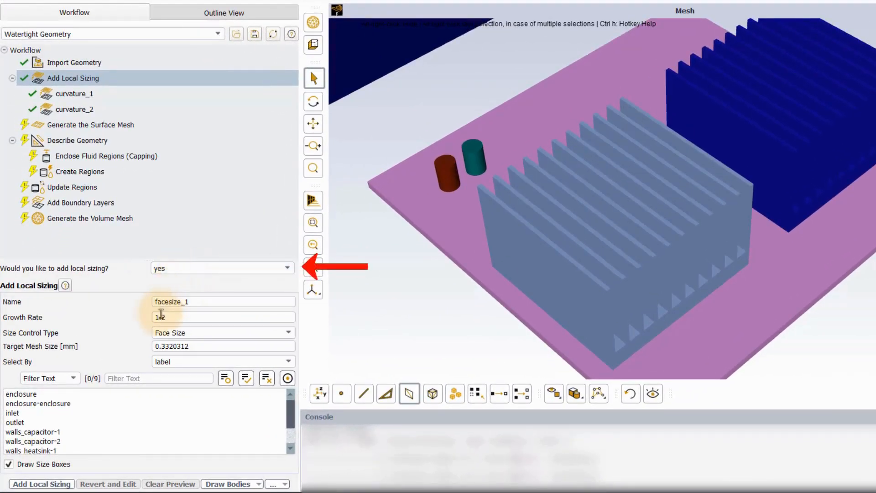
- Start a Proximity size control and assign it to the walls_heatsink-1 label
click(200, 332)
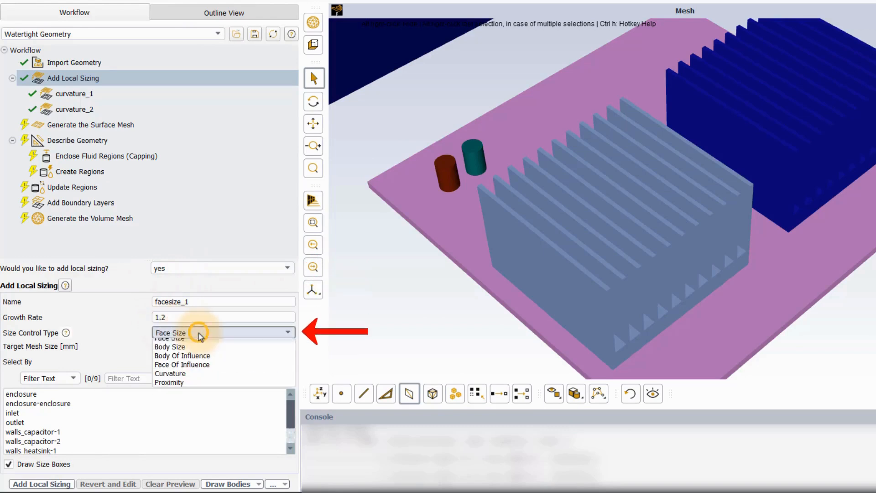
click(180, 388)
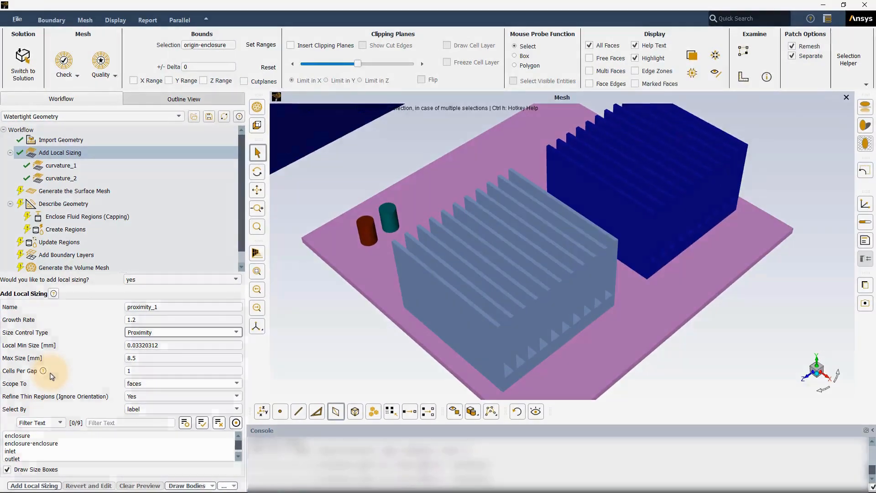
scroll(54, 443, down, 2)
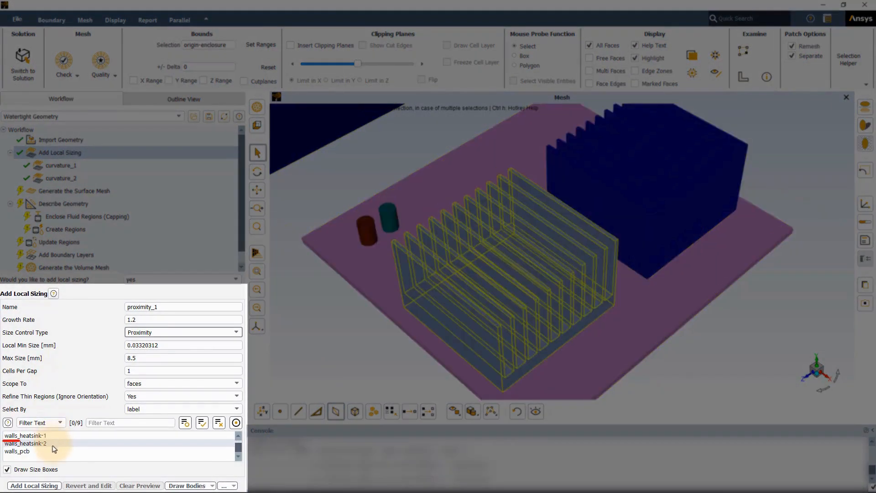
click(42, 437)
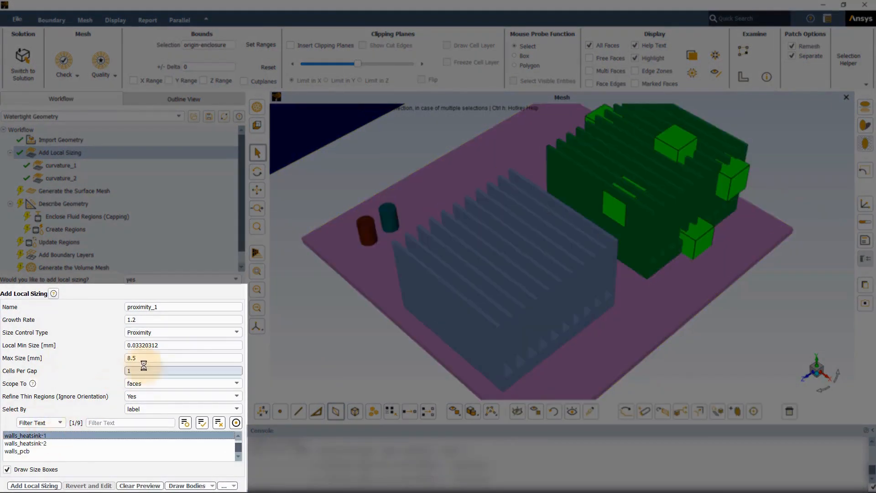
- Set the proximity sizing's local min size to 0.3 mm, max size to 1 mm and cells per gap to 4
drag(166, 345, 128, 357)
text(0.3)
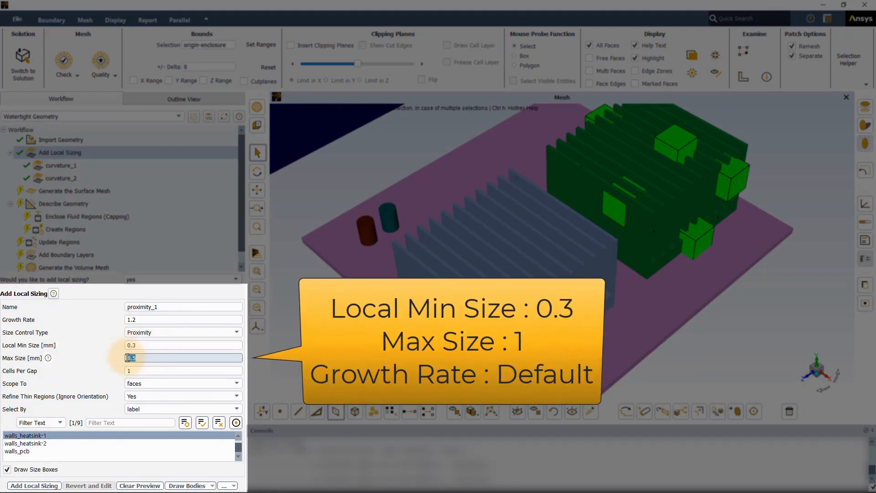
text(1)
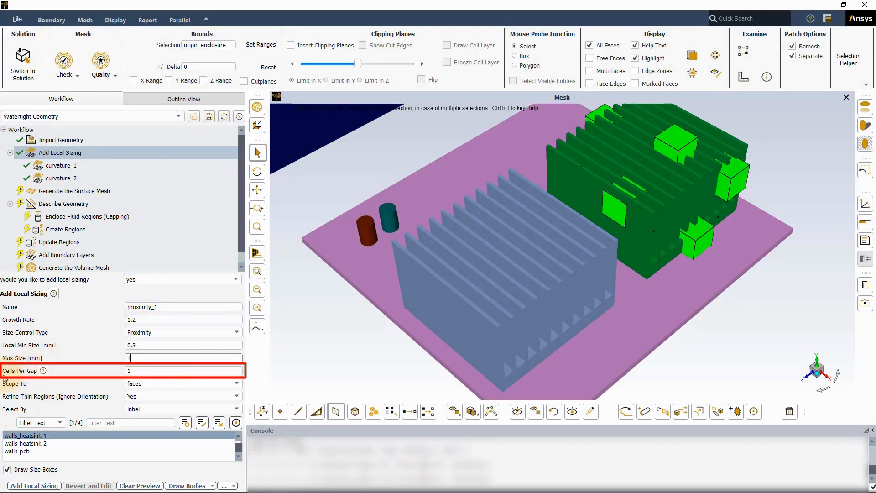
click(151, 374)
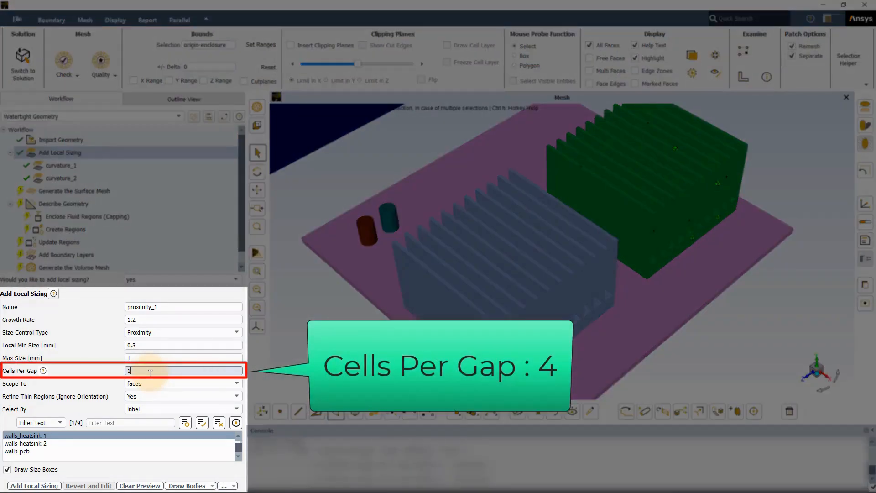
key(BackSpace)
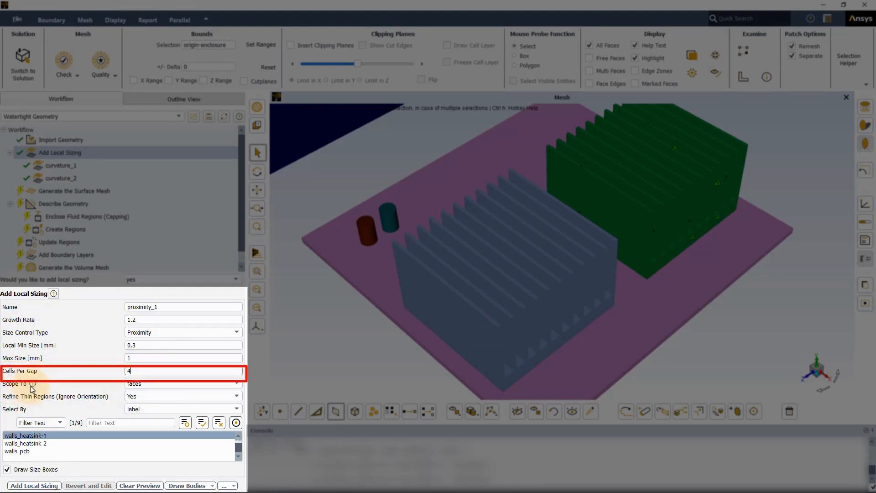
- Scope the proximity sizing to faces and add it to the workflow
click(183, 387)
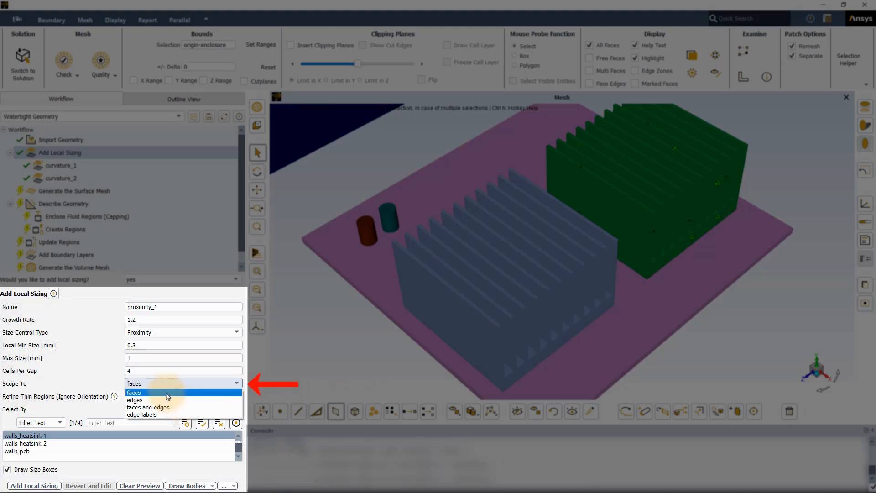
click(167, 393)
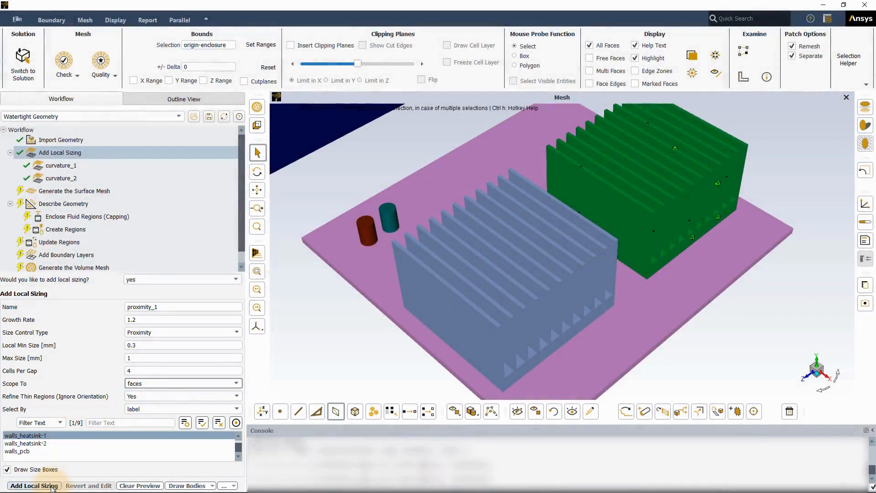
click(52, 485)
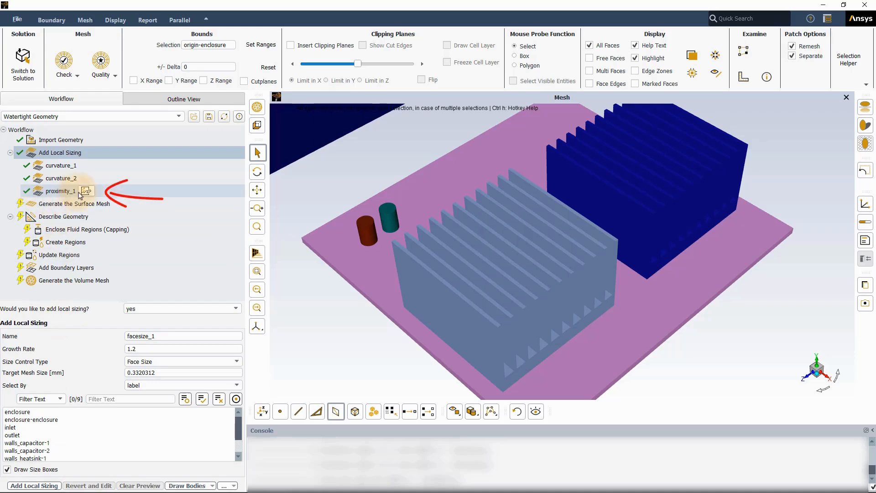
- Start a second Proximity size control and assign it to the walls_heatsink-2 label
click(163, 362)
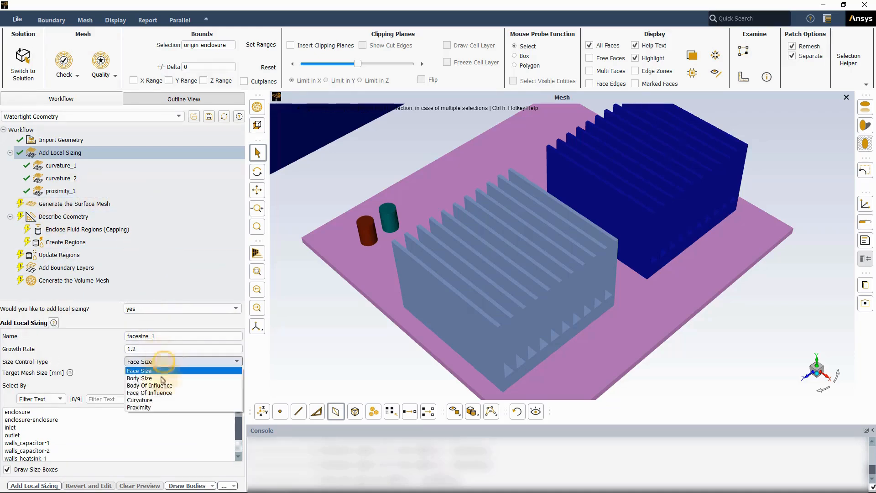
click(138, 407)
scroll(45, 443, down, 3)
click(28, 443)
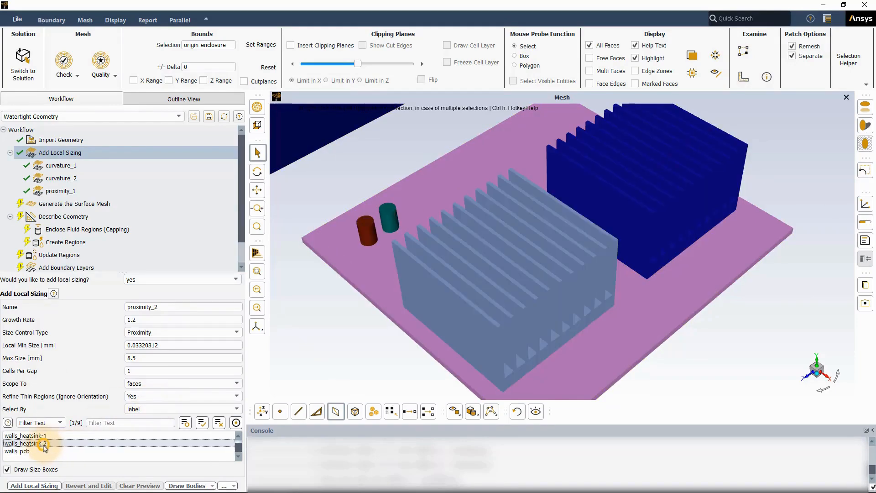
- Set local min size 0.3 mm, max size 1 mm and cells per gap 2, and add the walls_heatsink-2 sizing
drag(158, 346, 127, 372)
text(0.3)
text(1)
text(2)
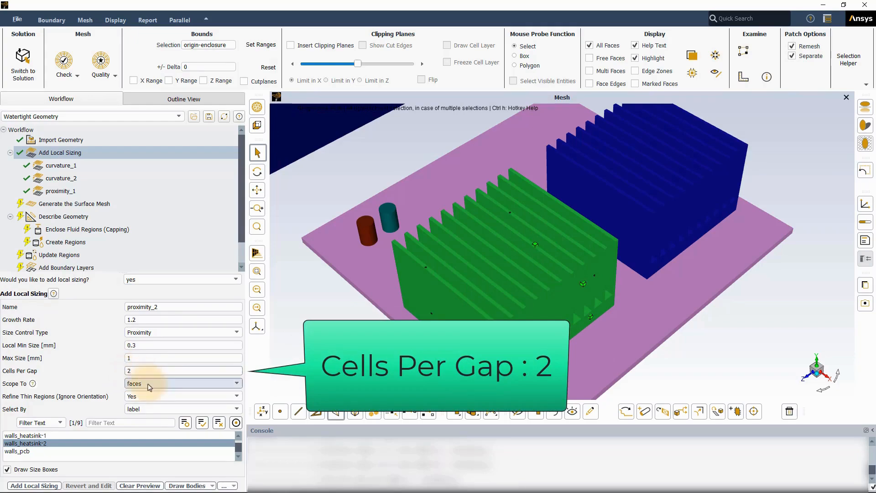
click(57, 486)
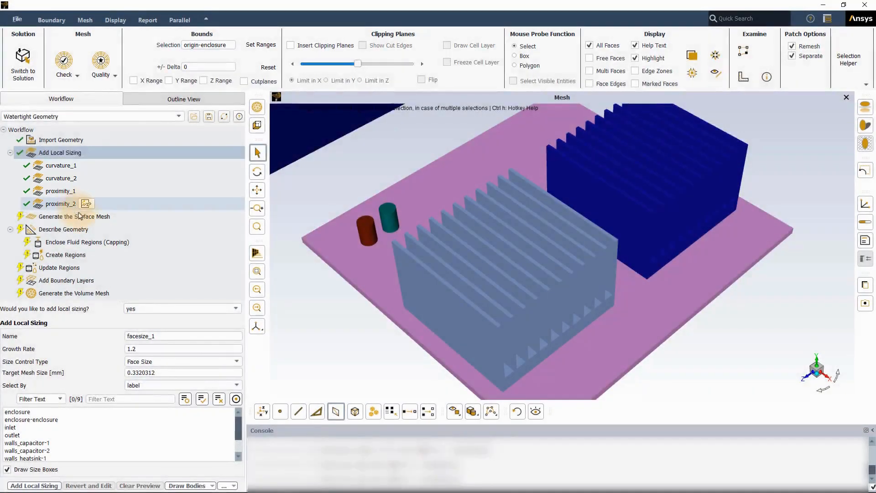
- Generate the surface mesh with the default global size settings
click(79, 216)
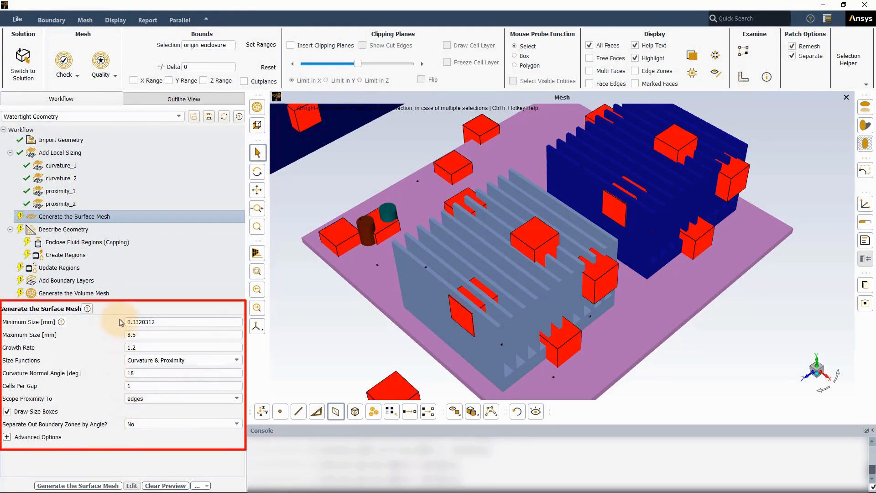
click(93, 485)
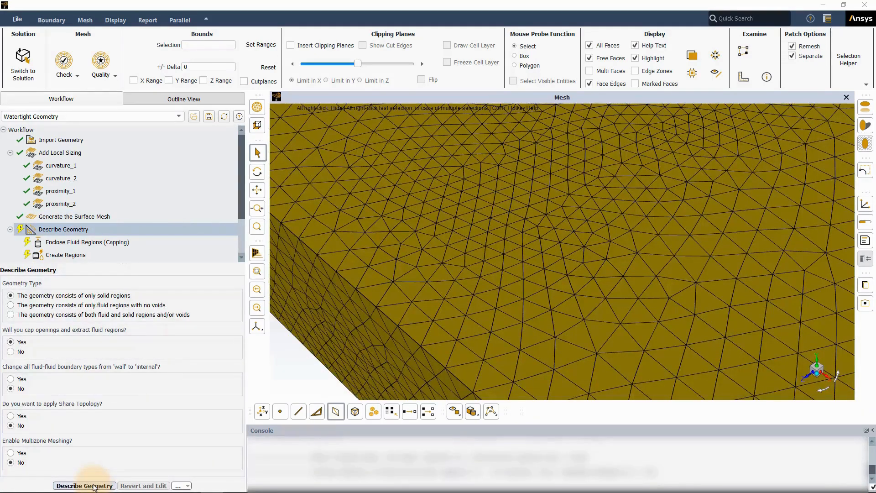
click(85, 485)
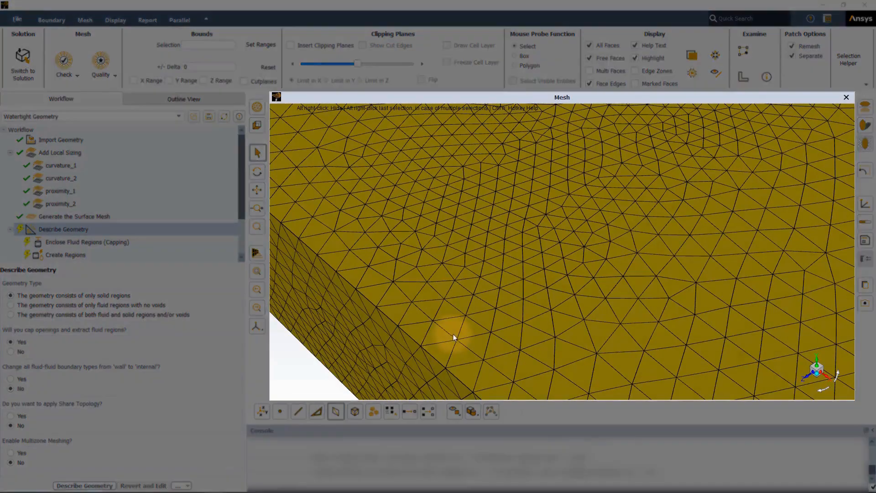
- Hide the enclosure walls, the inlet and the outlet to expose the circuit board components
scroll(424, 147, down, 3)
ctrl+middle_drag(580, 311, 464, 274)
scroll(463, 265, down, 2)
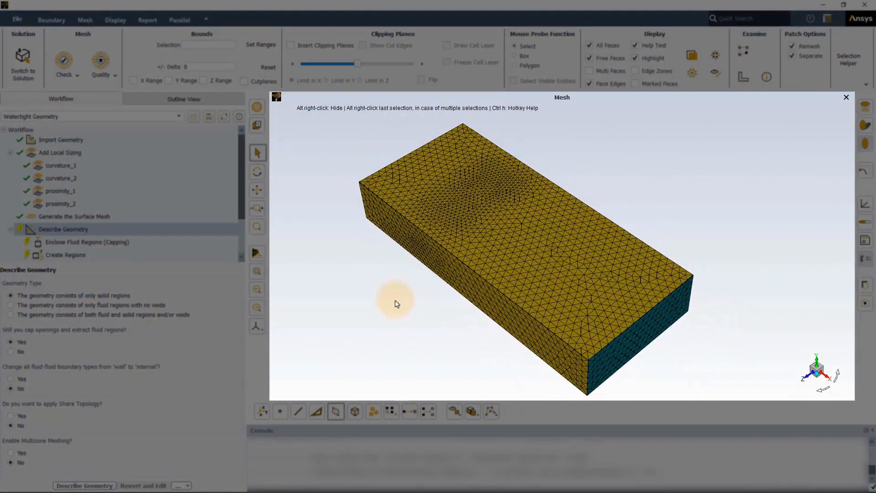
click(477, 243)
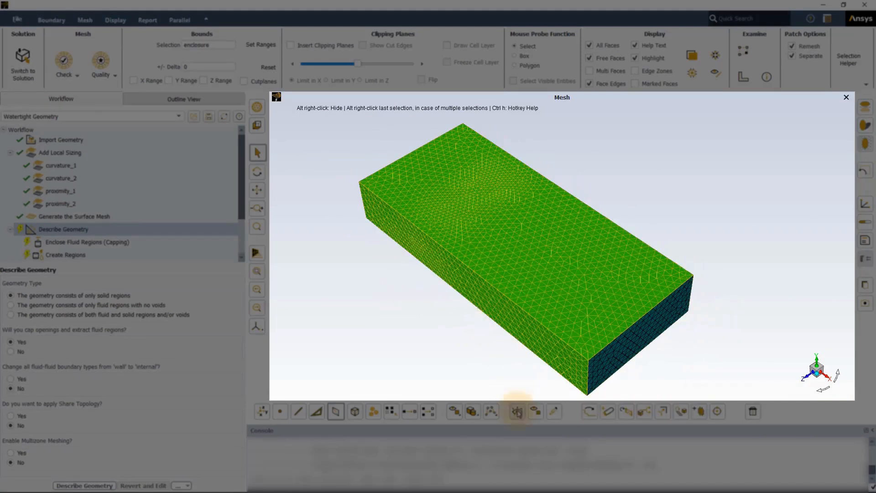
click(517, 411)
click(399, 191)
click(617, 341)
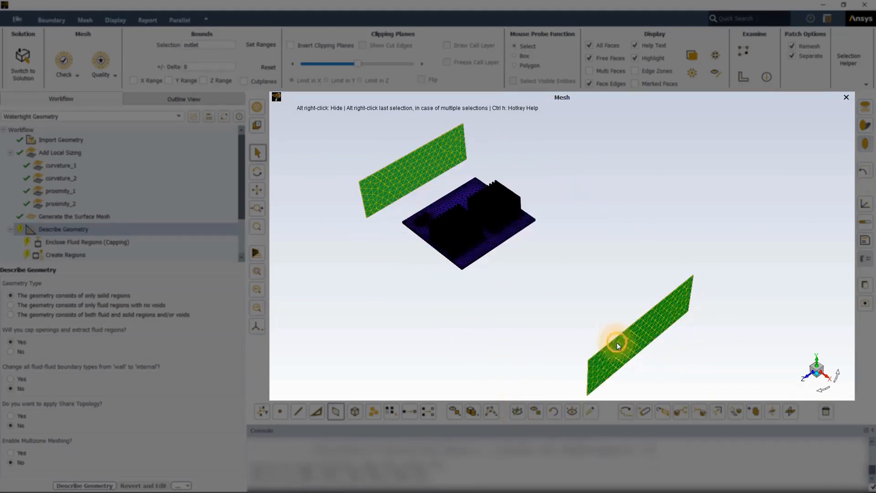
click(517, 412)
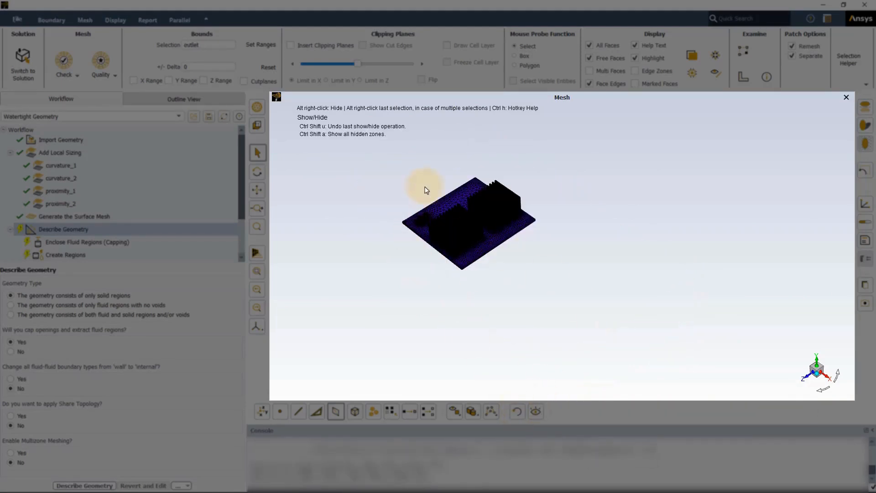
- Examine the surface mesh on the two capacitors up close to compare their curvature refinement
scroll(446, 242, up, 5)
ctrl+middle_drag(445, 277, 777, 382)
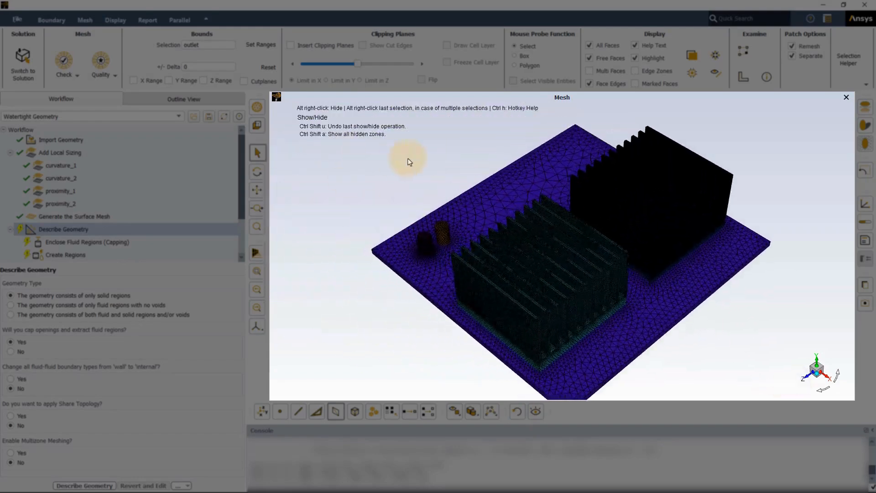
shift+middle_drag(408, 163, 418, 306)
ctrl+middle_drag(350, 283, 508, 278)
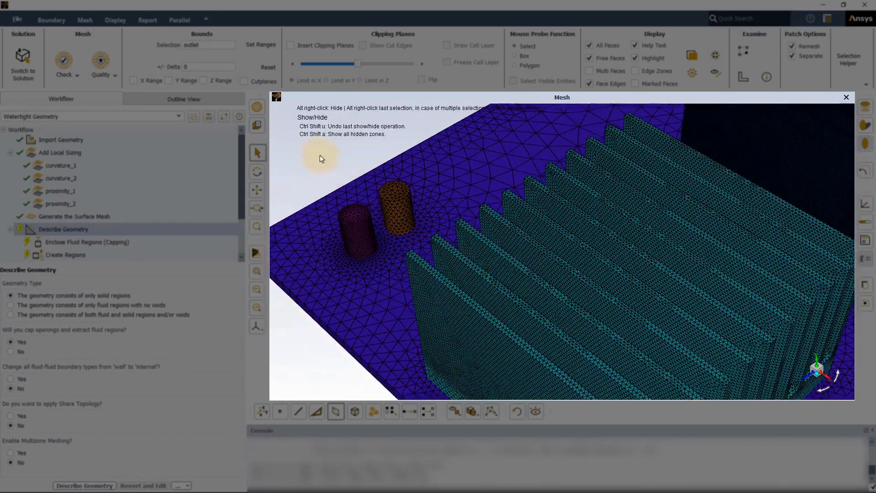
shift+middle_drag(321, 156, 389, 320)
ctrl+middle_drag(512, 215, 607, 250)
shift+middle_drag(324, 159, 365, 283)
ctrl+middle_drag(457, 250, 513, 260)
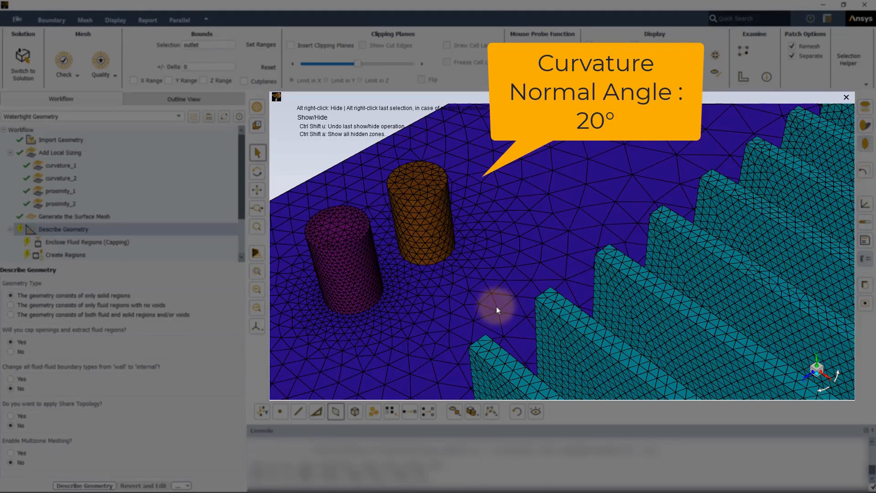
- Examine the surface mesh across the fin thickness of both heat sinks to compare their cells per gap
scroll(480, 255, down, 1)
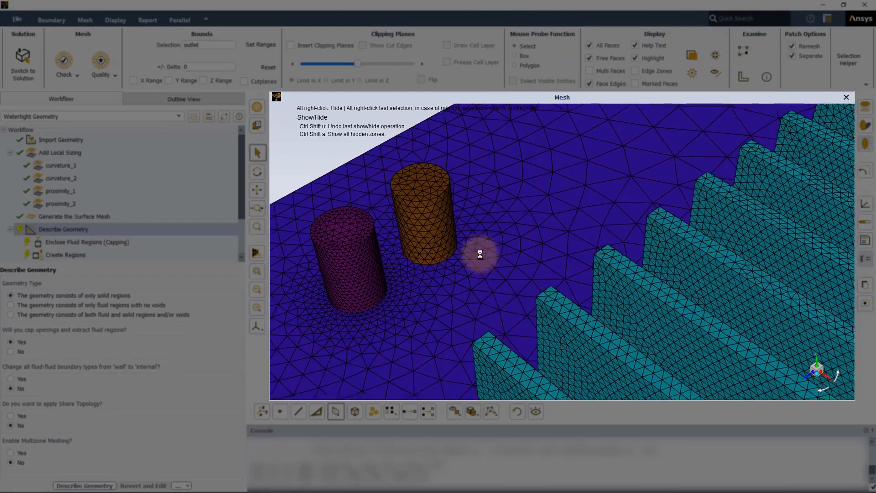
shift+middle_drag(480, 255, 454, 135)
shift+middle_drag(495, 358, 437, 176)
middle_drag(797, 305, 381, 259)
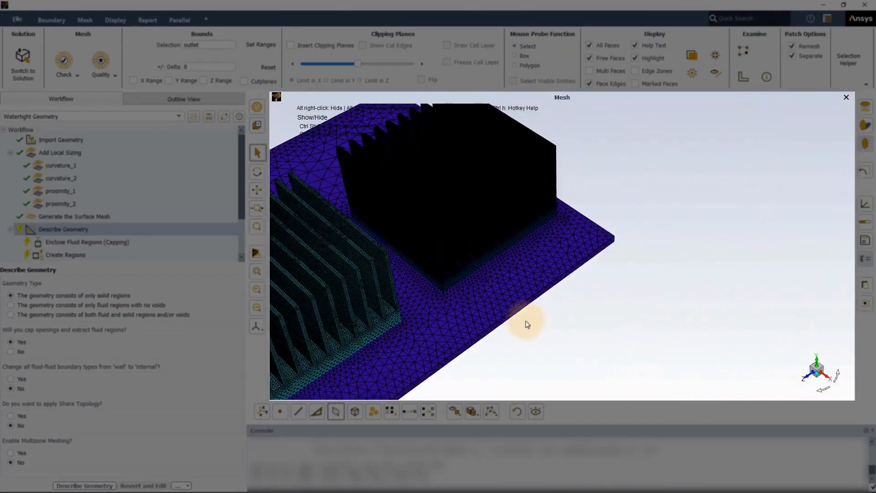
drag(527, 324, 506, 249)
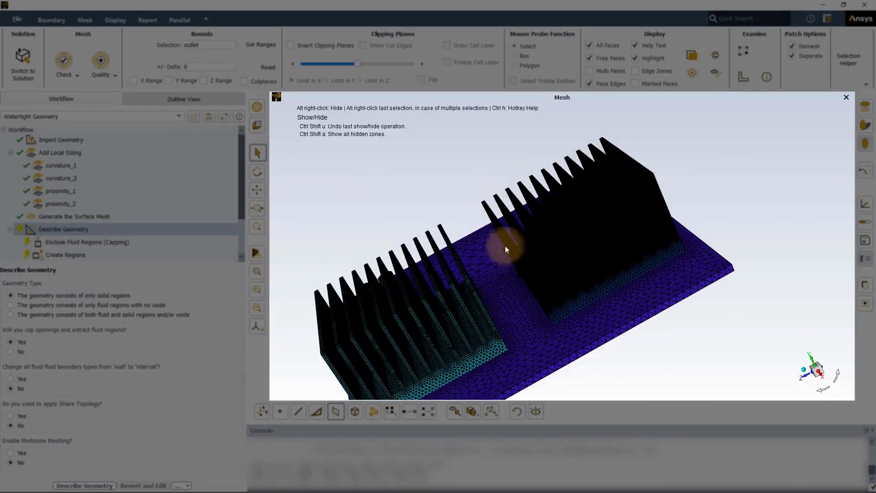
shift+middle_drag(499, 267, 461, 398)
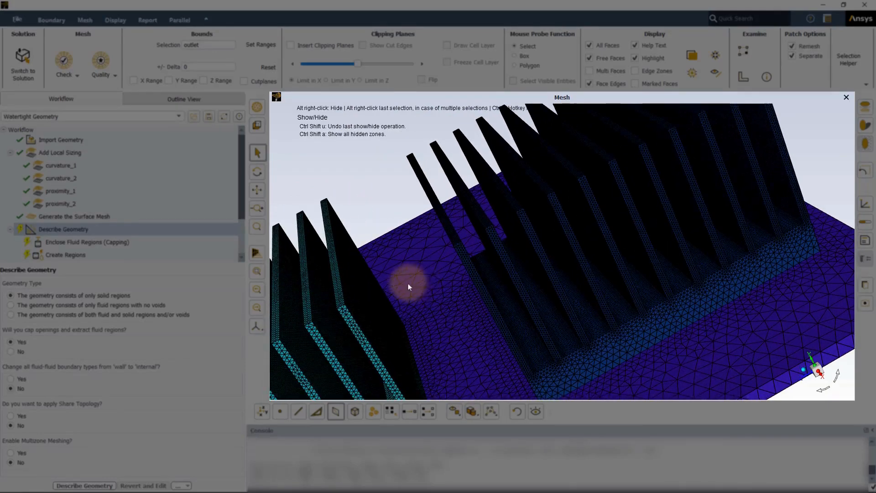
mouse_move(408, 283)
shift+middle_down()
mouse_move(501, 199)
mouse_move(444, 220)
mouse_move(434, 344)
mouse_move(416, 348)
mouse_move(555, 266)
mouse_move(624, 210)
mouse_move(665, 196)
mouse_move(487, 194)
mouse_move(469, 279)
mouse_move(424, 307)
mouse_move(357, 248)
shift+middle_up()
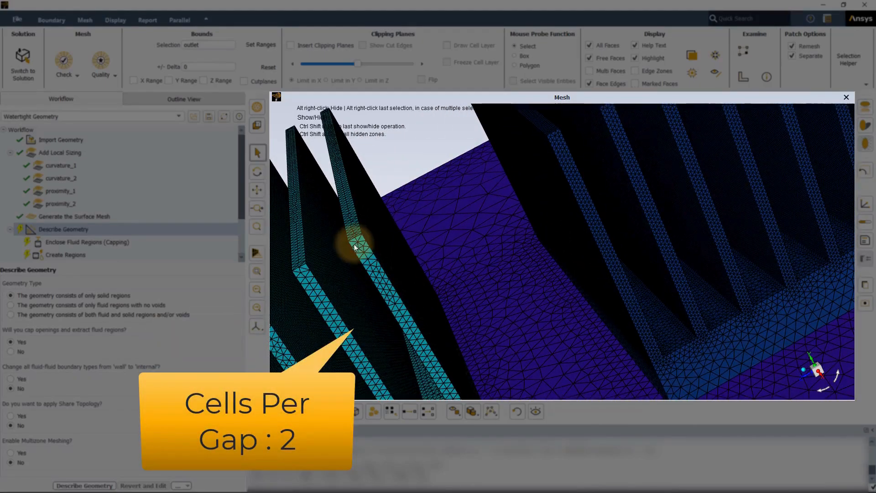